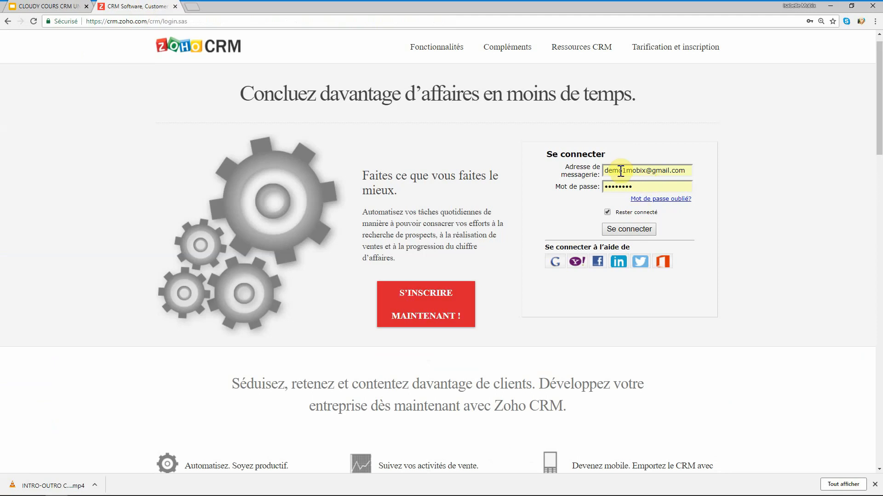
# Sign in, switch Contacts to the Tous les Contacts view, and start a new contact.
pyautogui.click(632, 230)
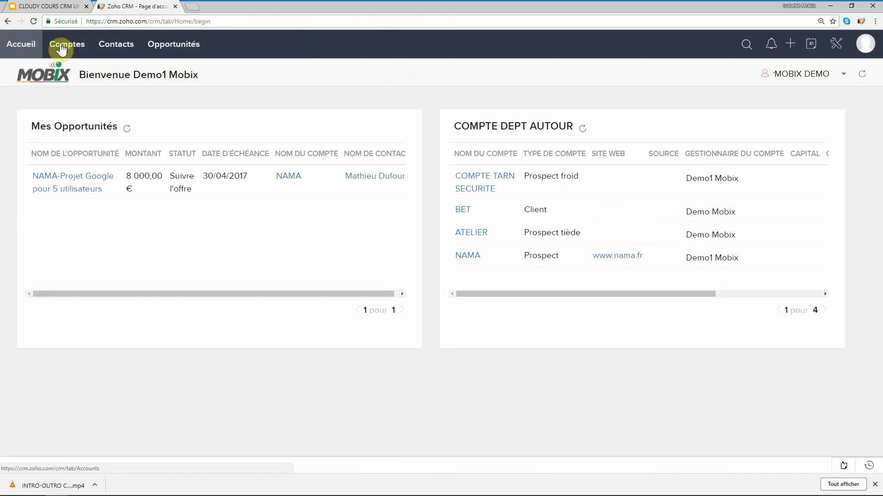
pyautogui.click(118, 51)
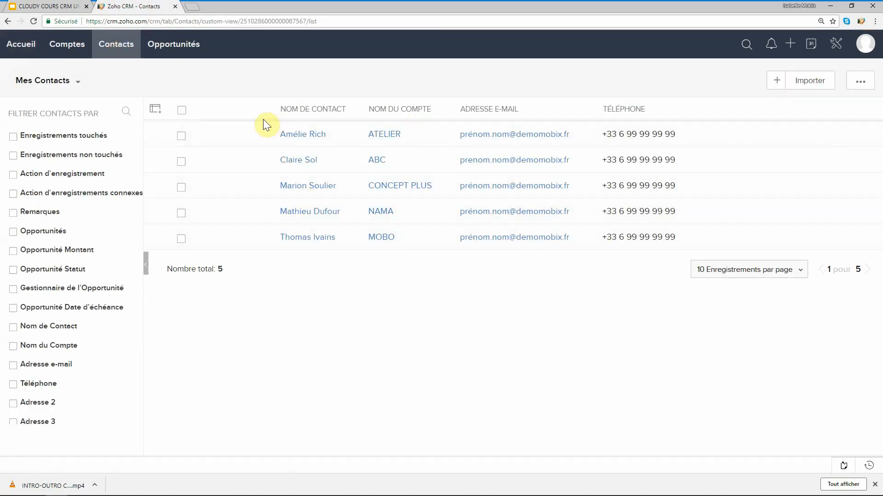
pyautogui.click(79, 82)
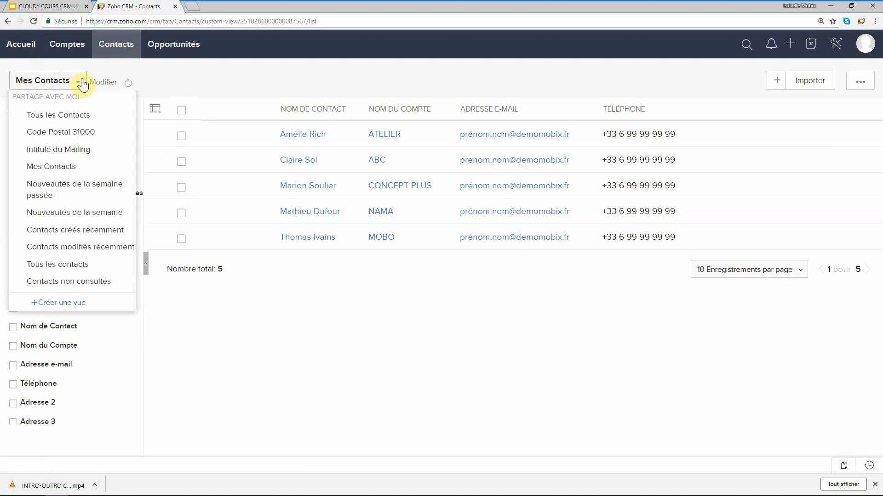
pyautogui.click(75, 120)
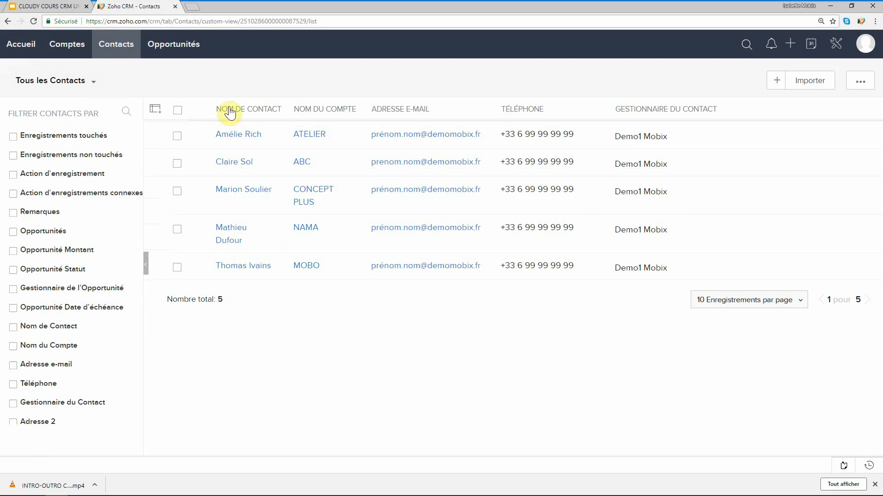
pyautogui.click(773, 85)
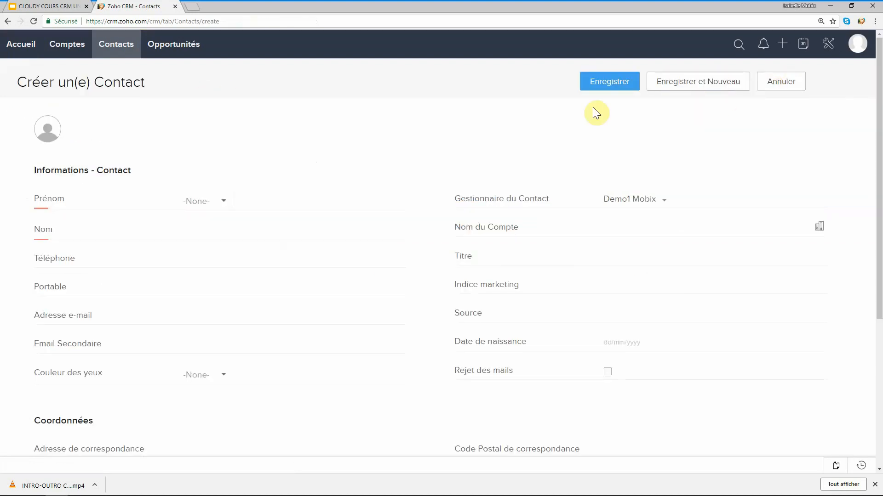
# Set the salutation to Madame and enter the contact's first and last name.
pyautogui.click(222, 201)
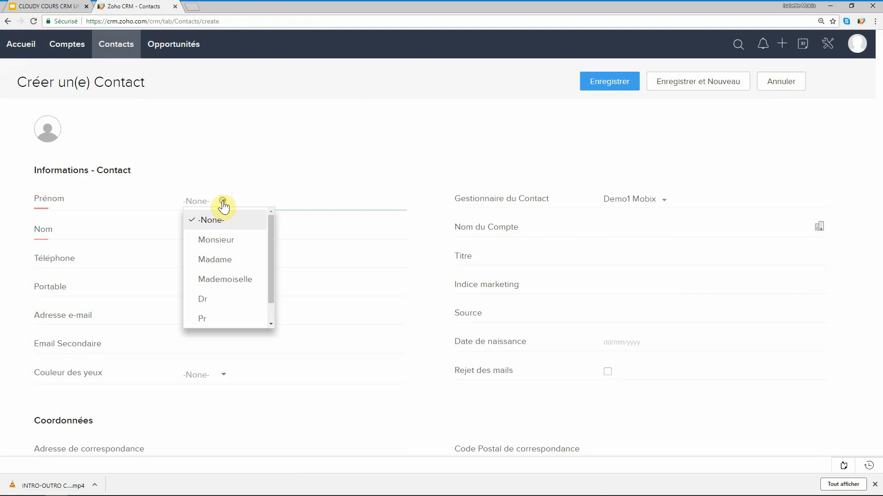
pyautogui.click(223, 259)
pyautogui.click(271, 201)
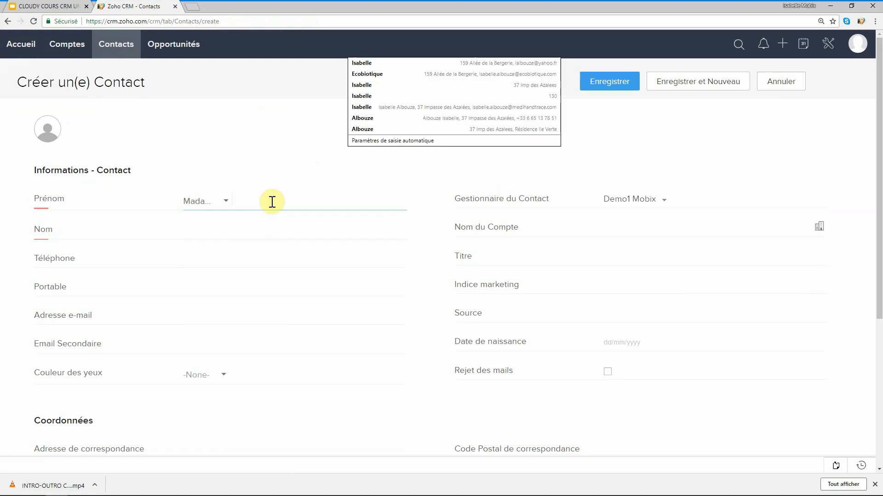
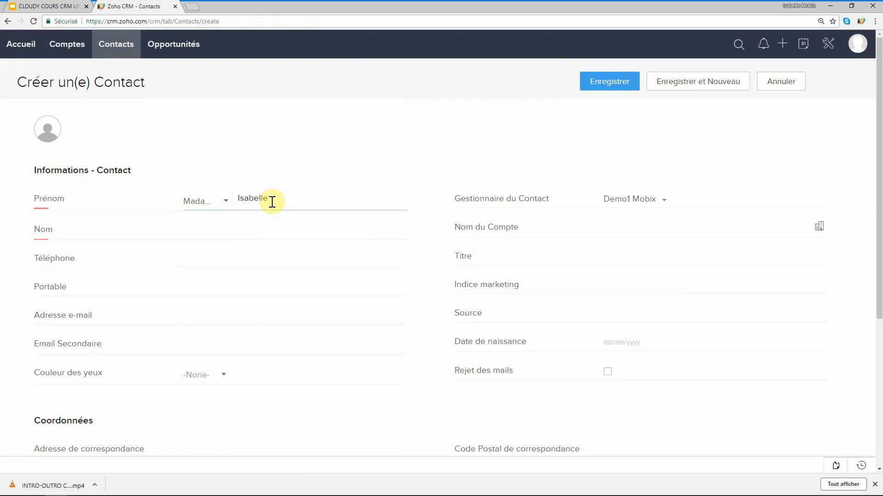
pyautogui.press('Tab')
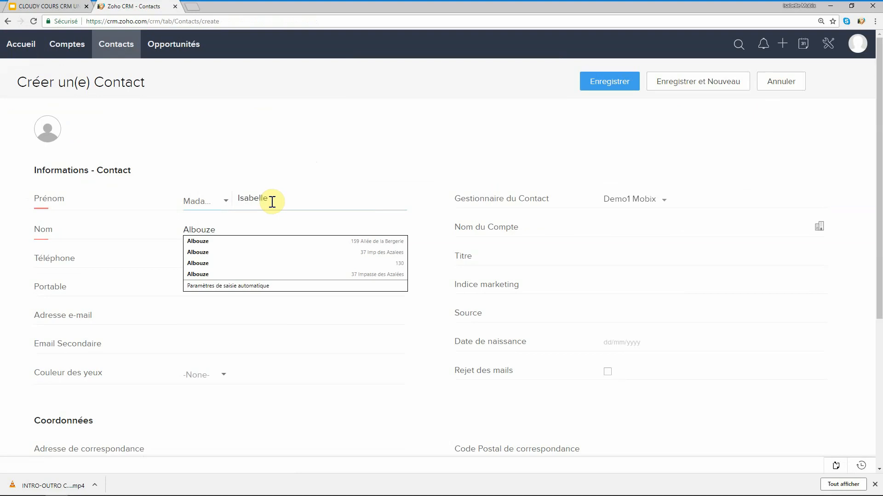
# Enter Mobix as the account name and check the account lookup without changing anything.
pyautogui.press('Tab')
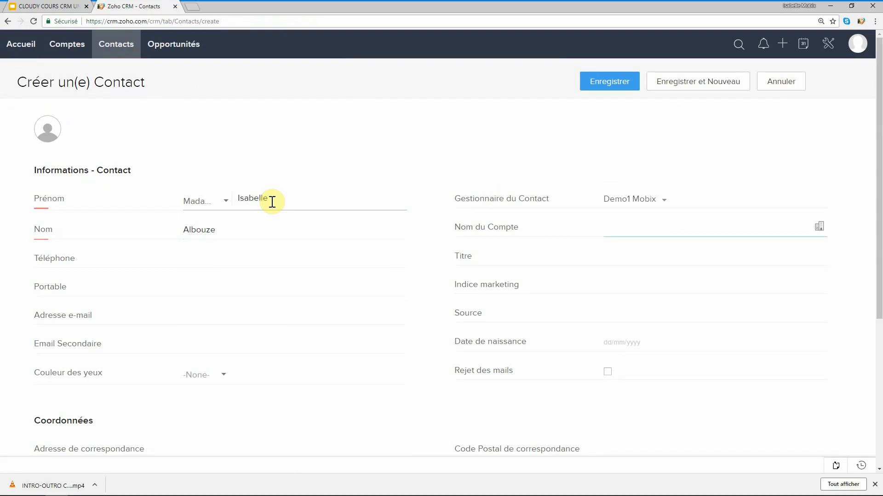
pyautogui.write('Mobix')
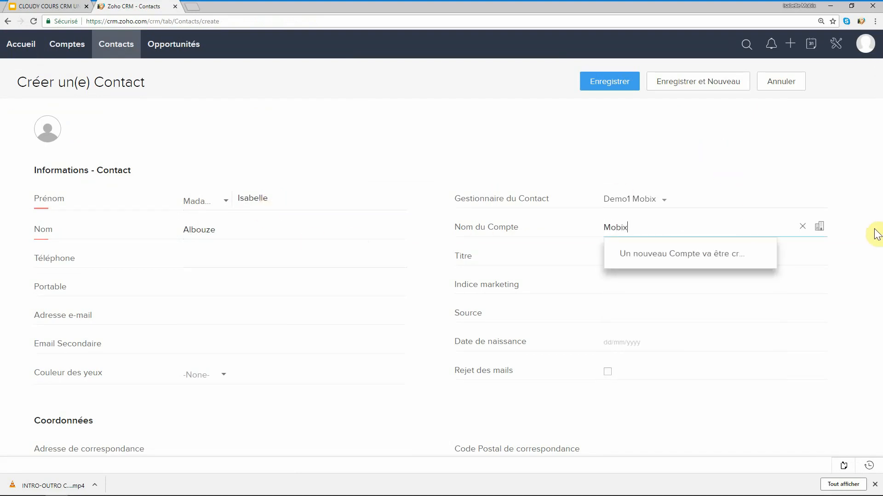
pyautogui.click(818, 229)
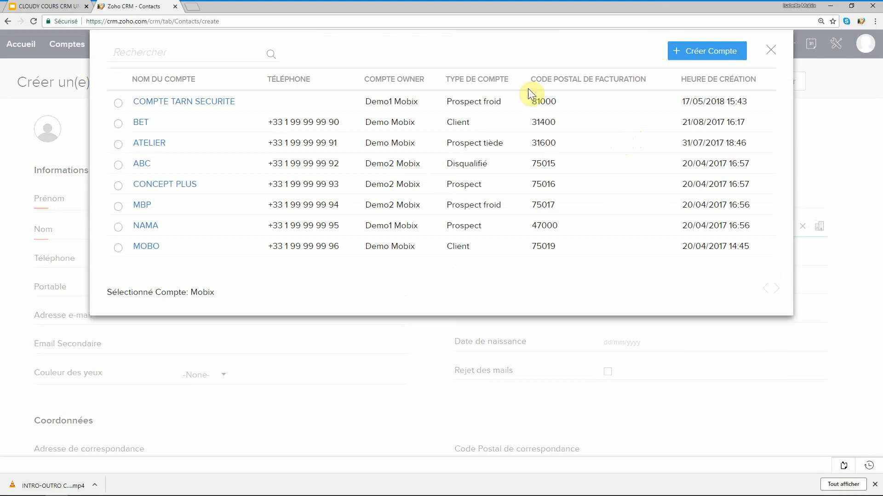
pyautogui.click(763, 44)
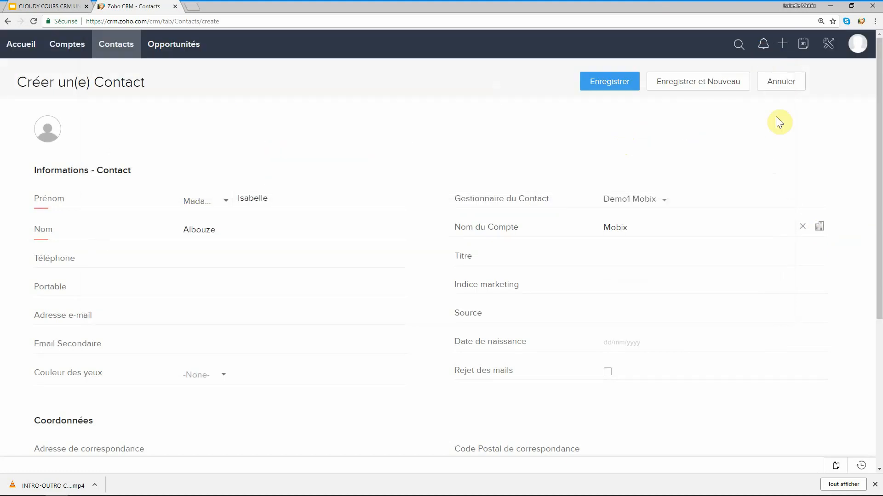
# Replace the mistakenly picked MOBO account with a newly created account named Mobix.
pyautogui.click(819, 233)
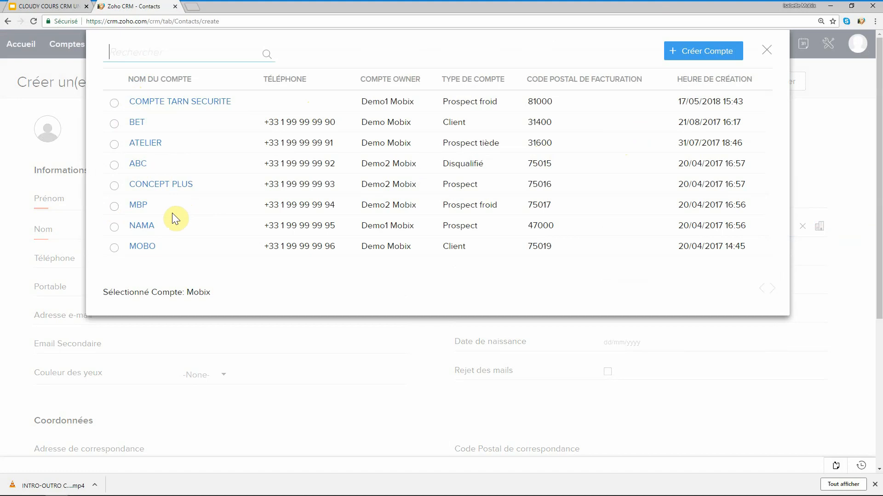
pyautogui.click(114, 250)
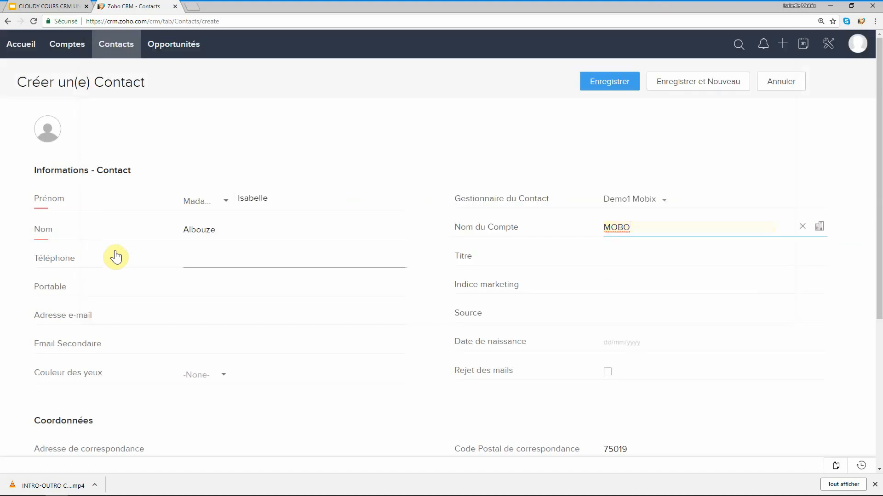
pyautogui.moveTo(634, 229); pyautogui.dragTo(592, 230)
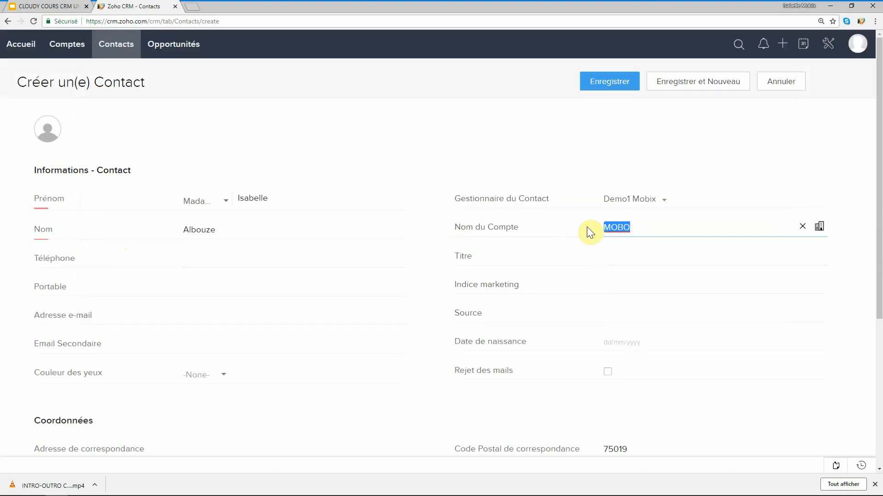
pyautogui.press('BackSpace')
pyautogui.write('Mo')
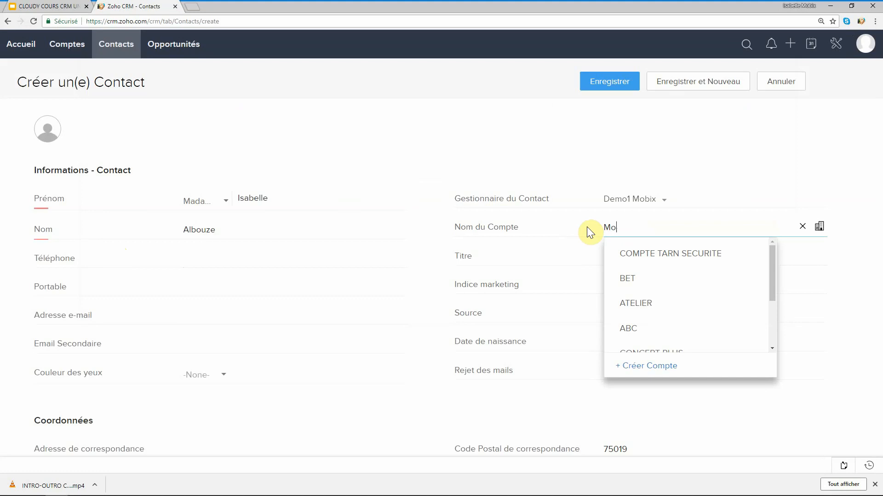
pyautogui.write('bix')
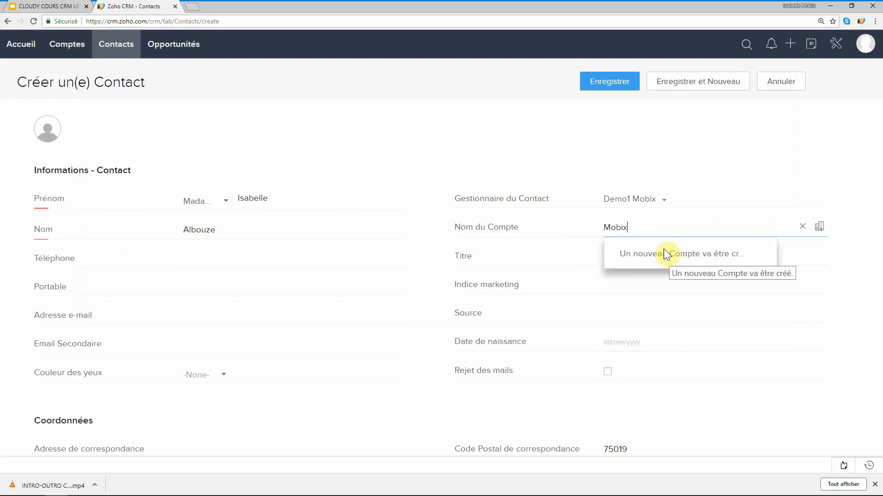
pyautogui.click(669, 256)
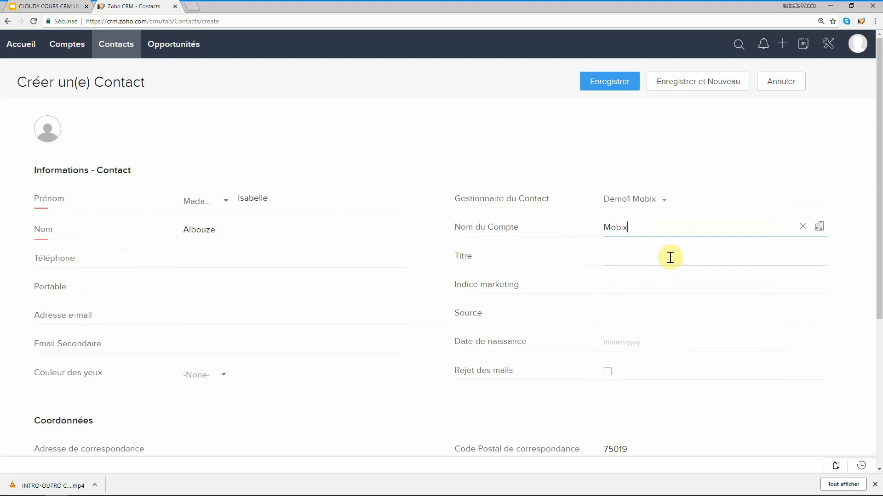
# Tick Rejet des mails and save the new contact.
pyautogui.click(230, 267)
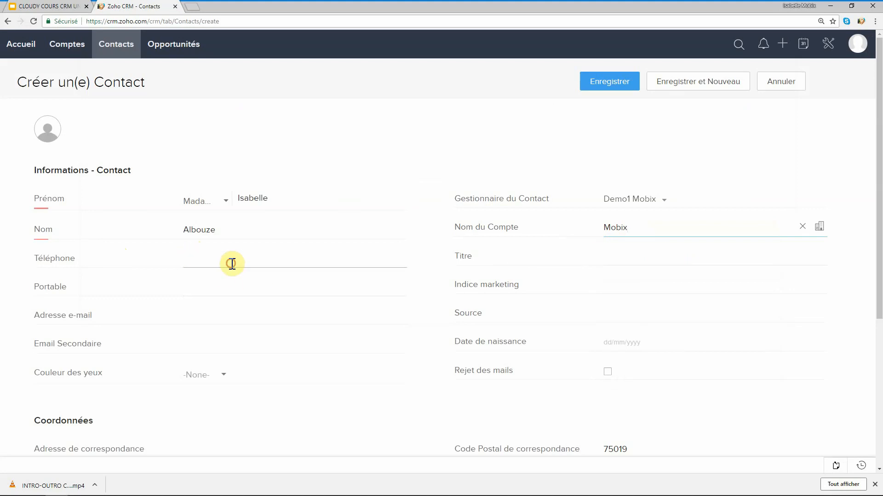
pyautogui.scroll(-2, 280, 352)
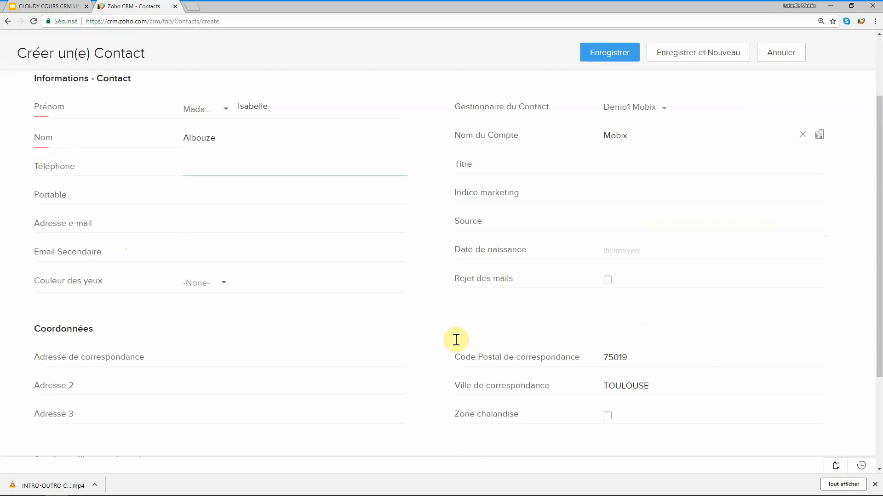
pyautogui.click(608, 279)
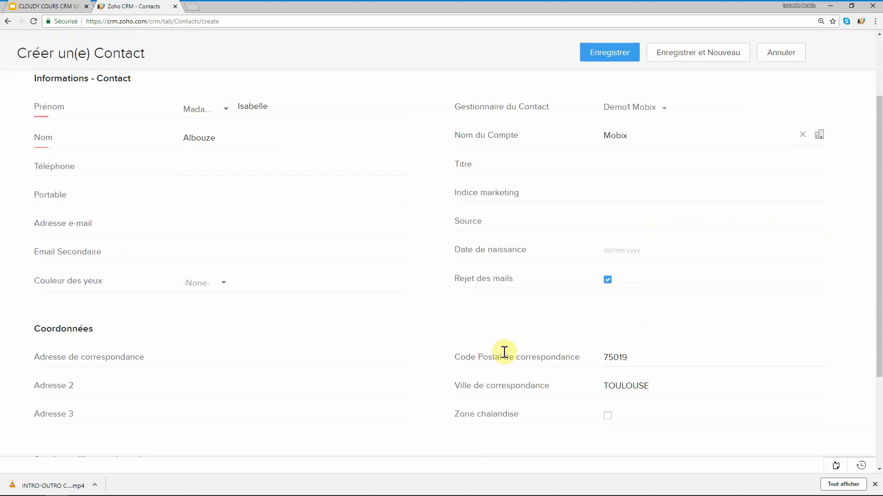
pyautogui.scroll(2, 593, 305)
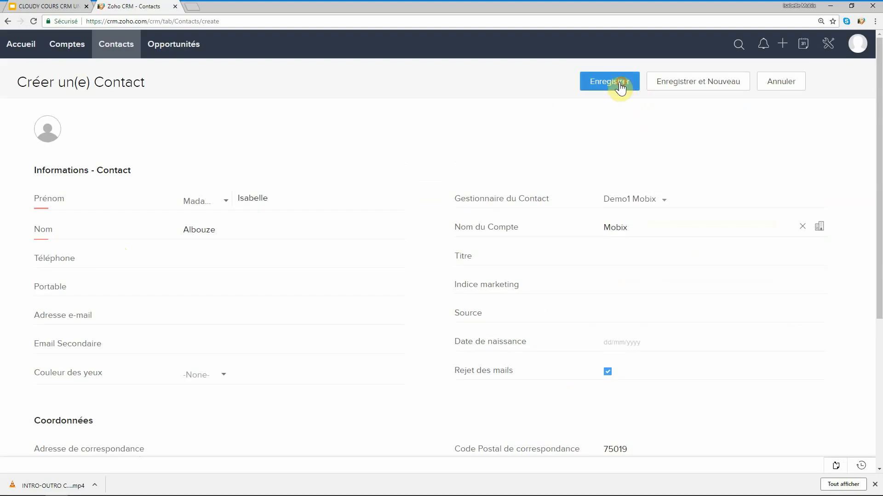
pyautogui.click(618, 84)
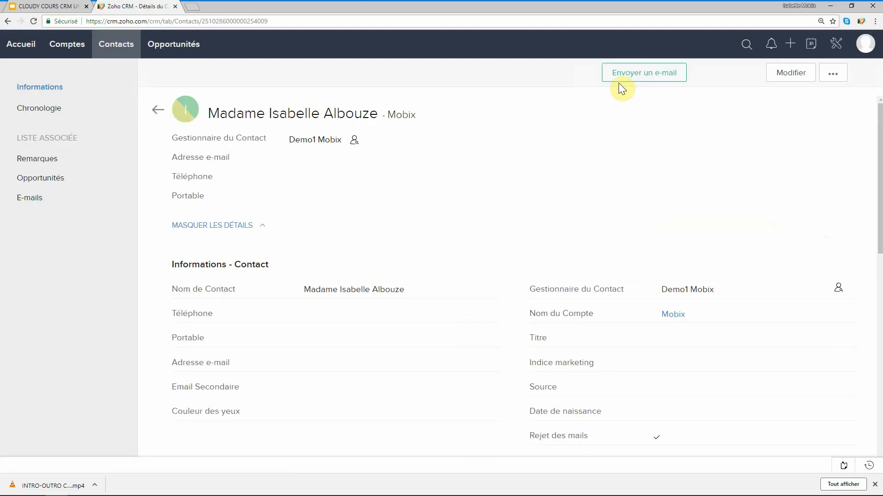
# From the Contacts list, open the Mobix account linked to the new contact.
pyautogui.click(118, 45)
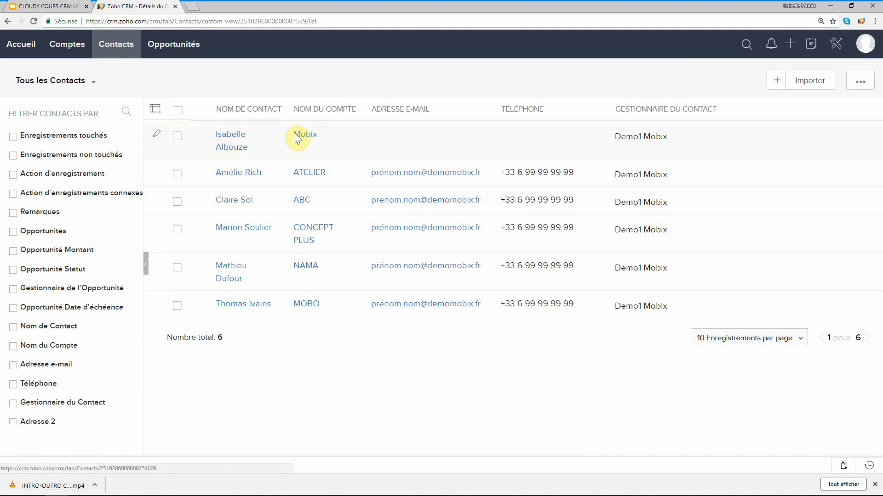
pyautogui.click(308, 137)
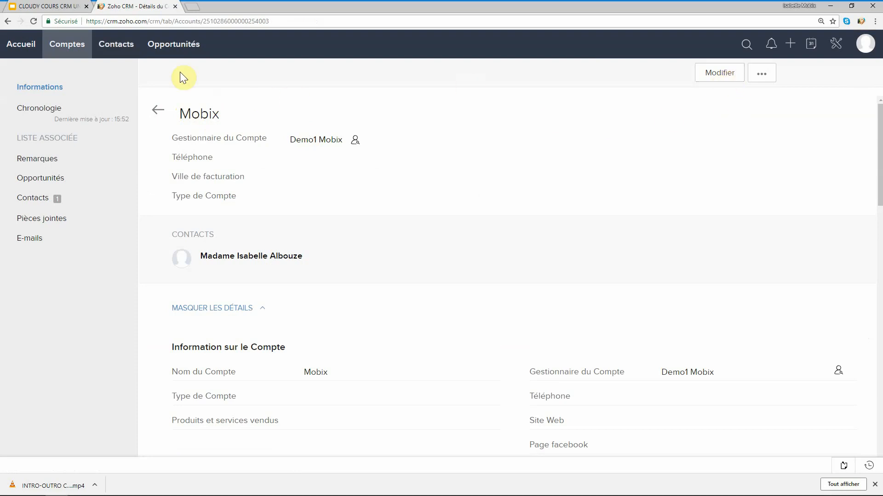
pyautogui.click(75, 45)
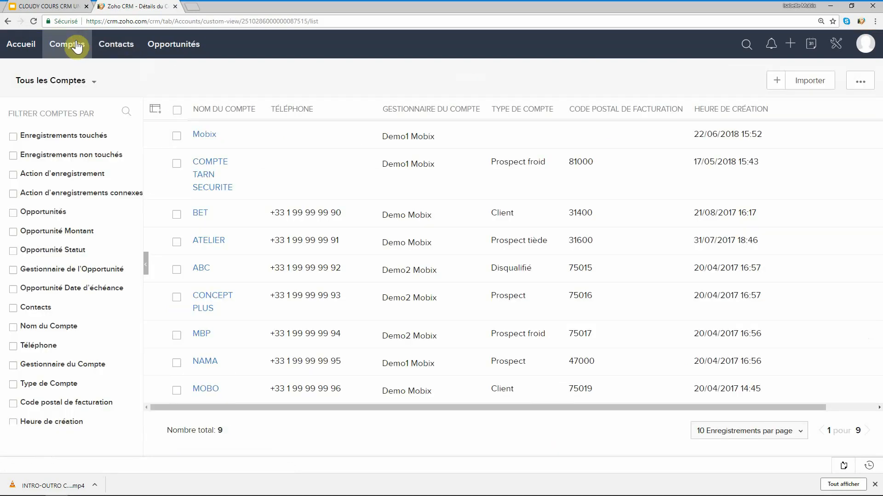
pyautogui.click(776, 82)
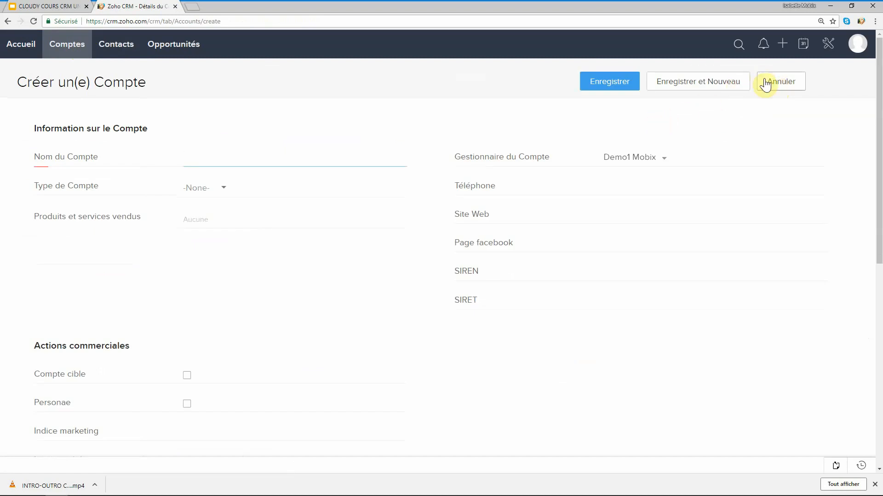
pyautogui.click(770, 84)
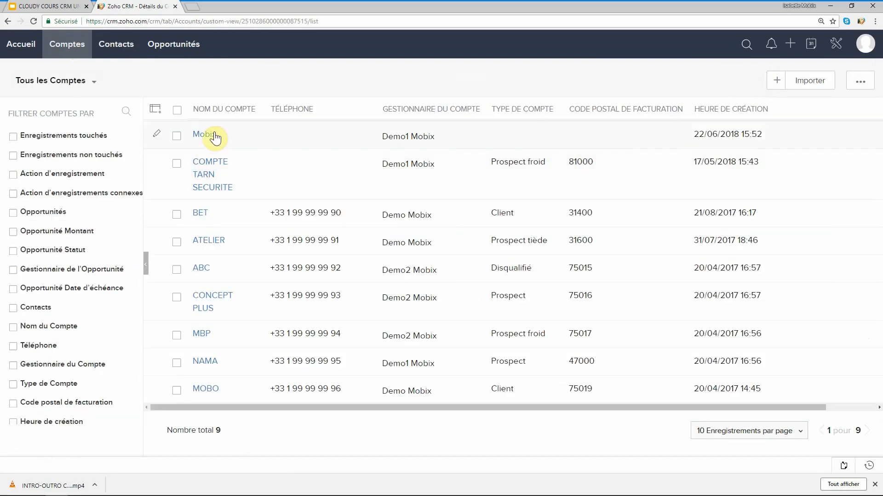
pyautogui.click(212, 134)
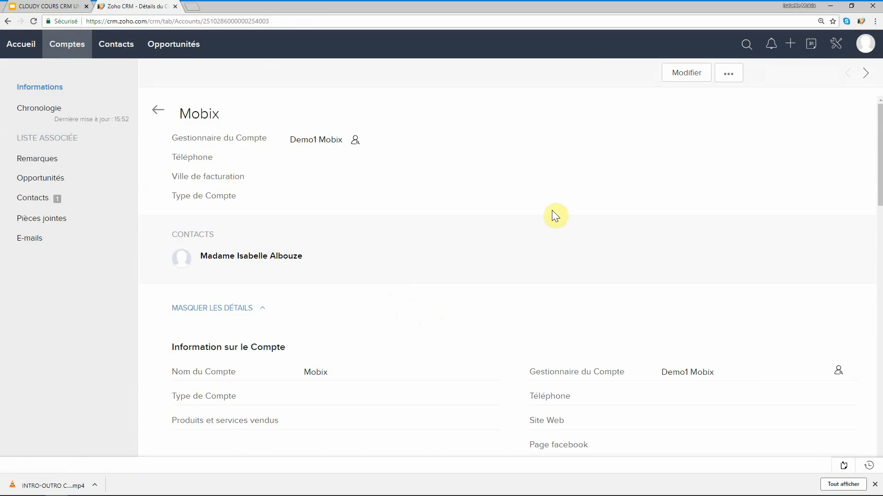
# Edit Mobix with Type de Compte Hors cible and CONSULTING under products and services sold.
pyautogui.click(688, 73)
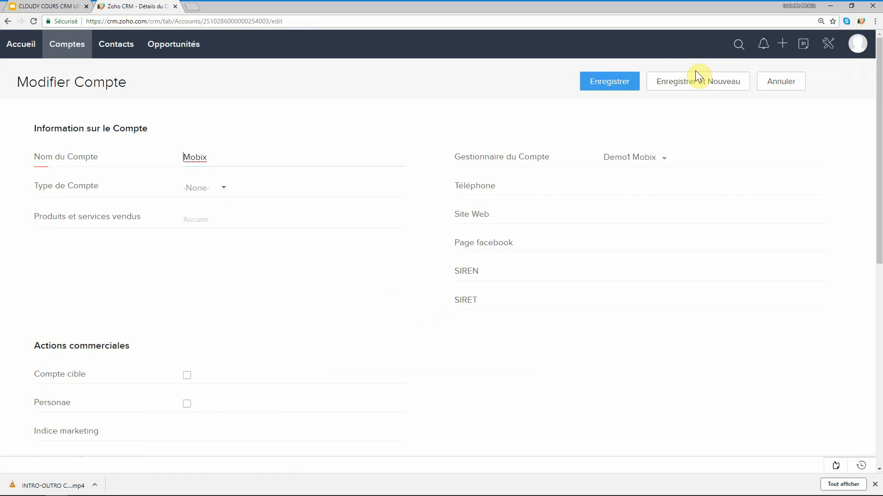
pyautogui.click(223, 189)
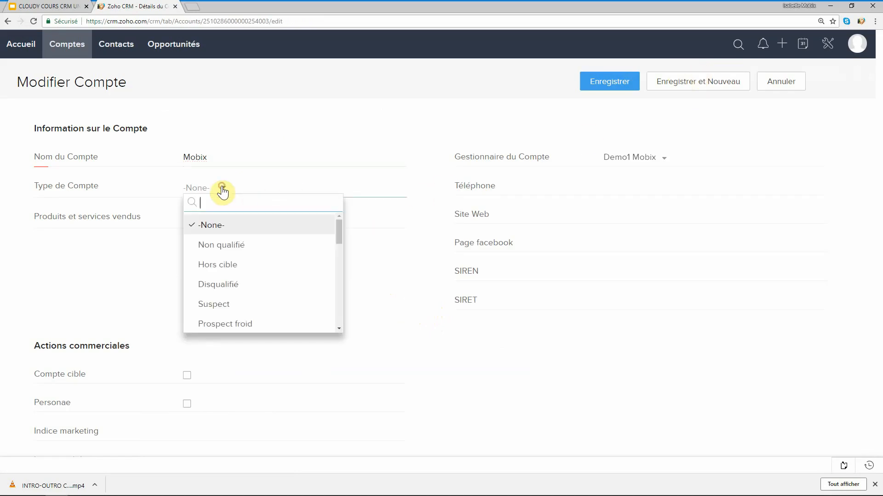
pyautogui.click(221, 265)
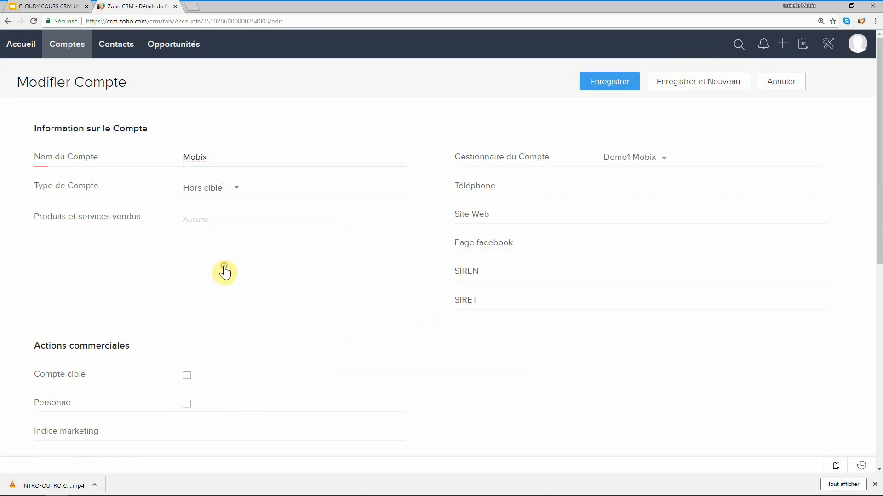
pyautogui.click(207, 214)
pyautogui.scroll(-1, 264, 271)
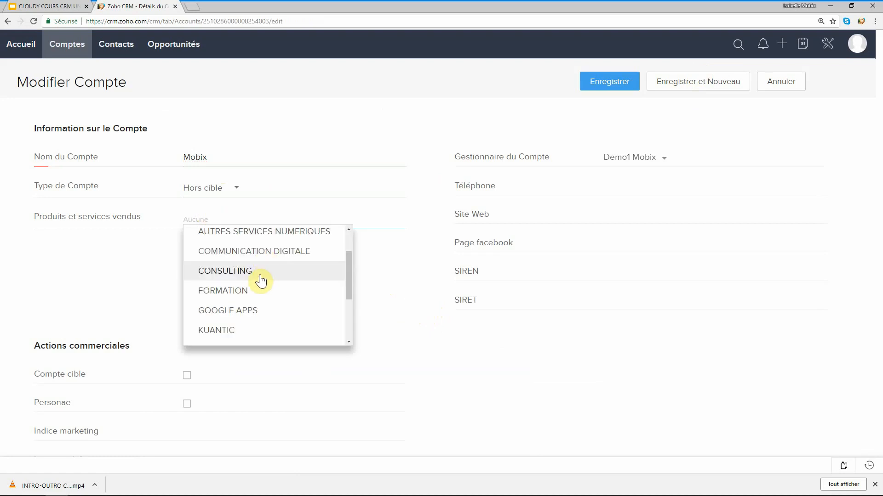
pyautogui.click(258, 276)
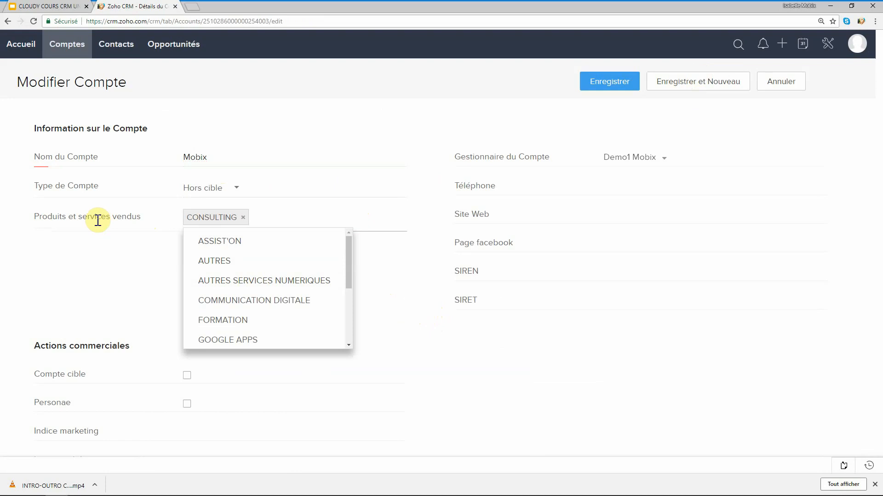
# Reassign the Mobix account to the demo user, with an e-mail notification to them.
pyautogui.click(632, 164)
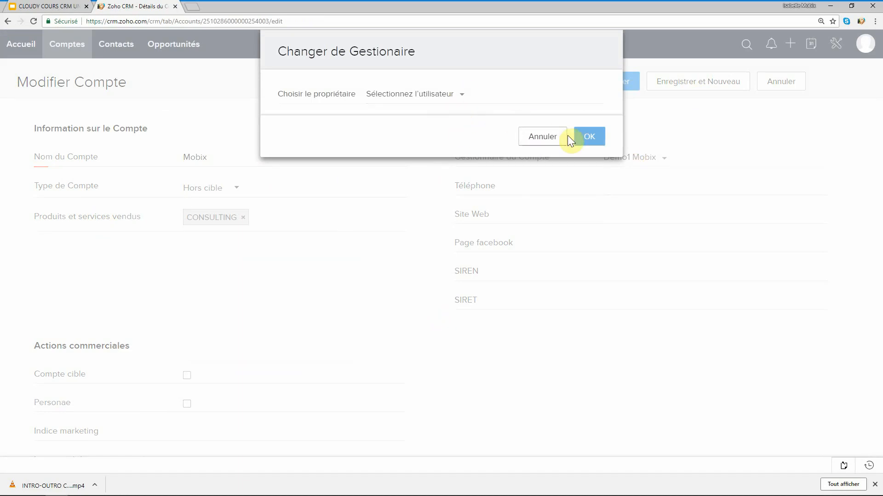
pyautogui.click(450, 93)
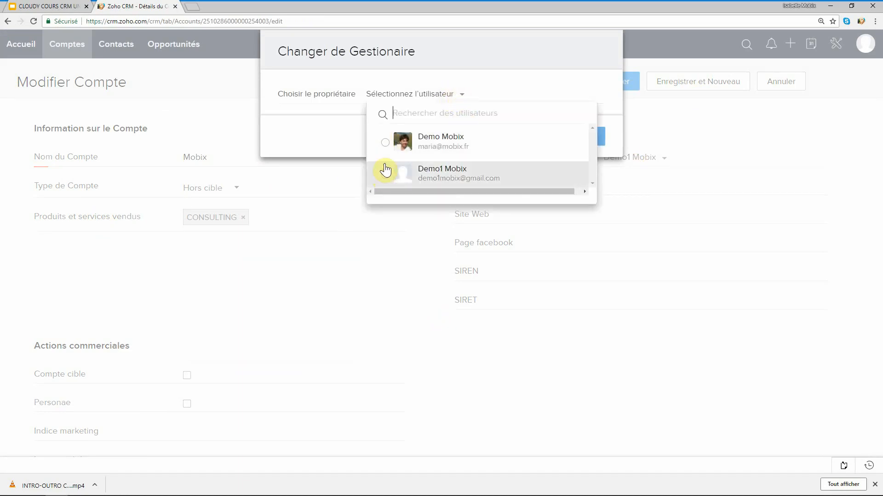
pyautogui.click(385, 143)
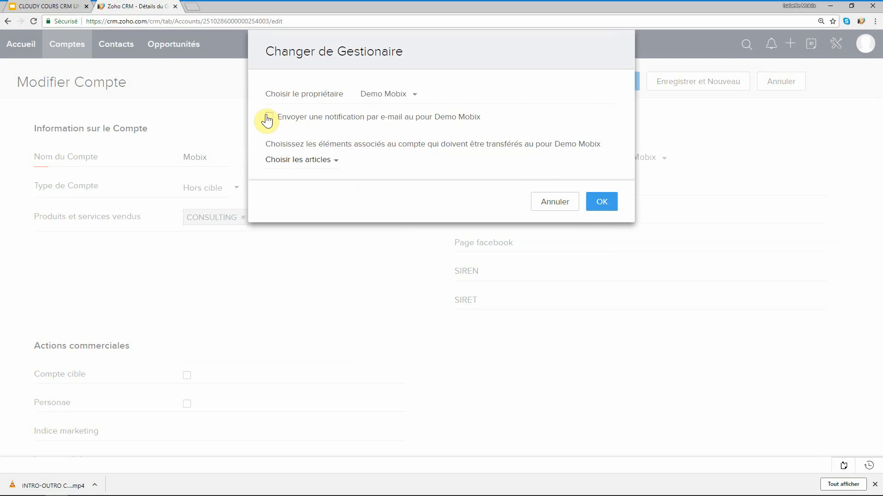
pyautogui.click(268, 117)
pyautogui.click(609, 205)
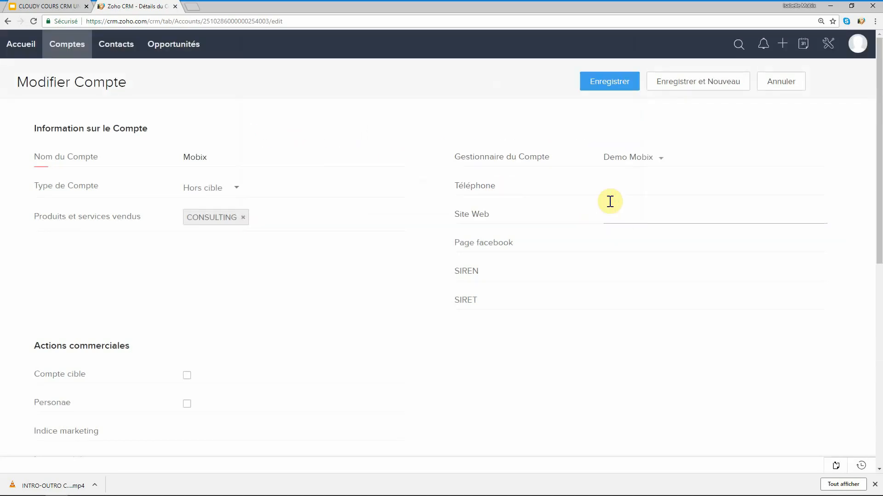
pyautogui.click(620, 213)
pyautogui.write('www.mobix.fr')
pyautogui.click(596, 86)
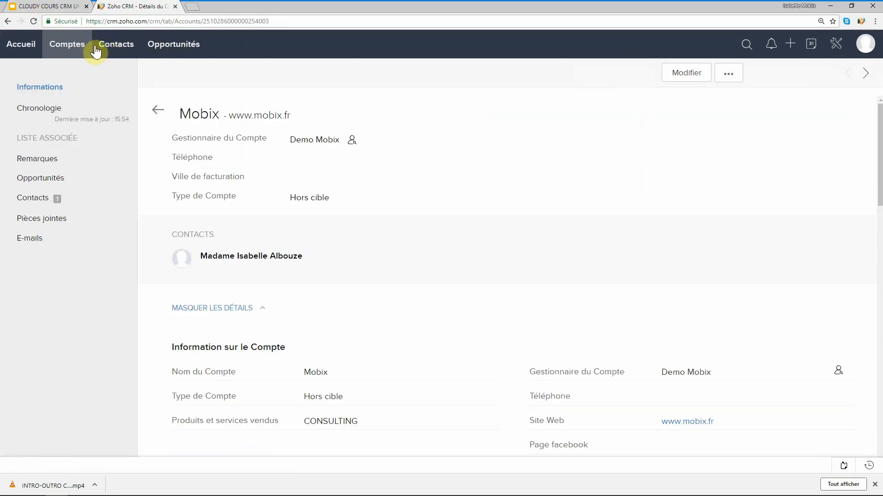
pyautogui.click(68, 47)
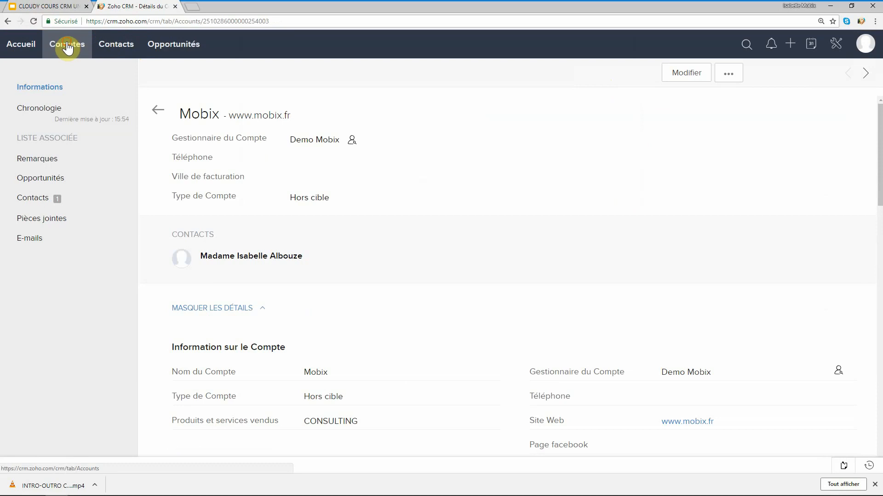